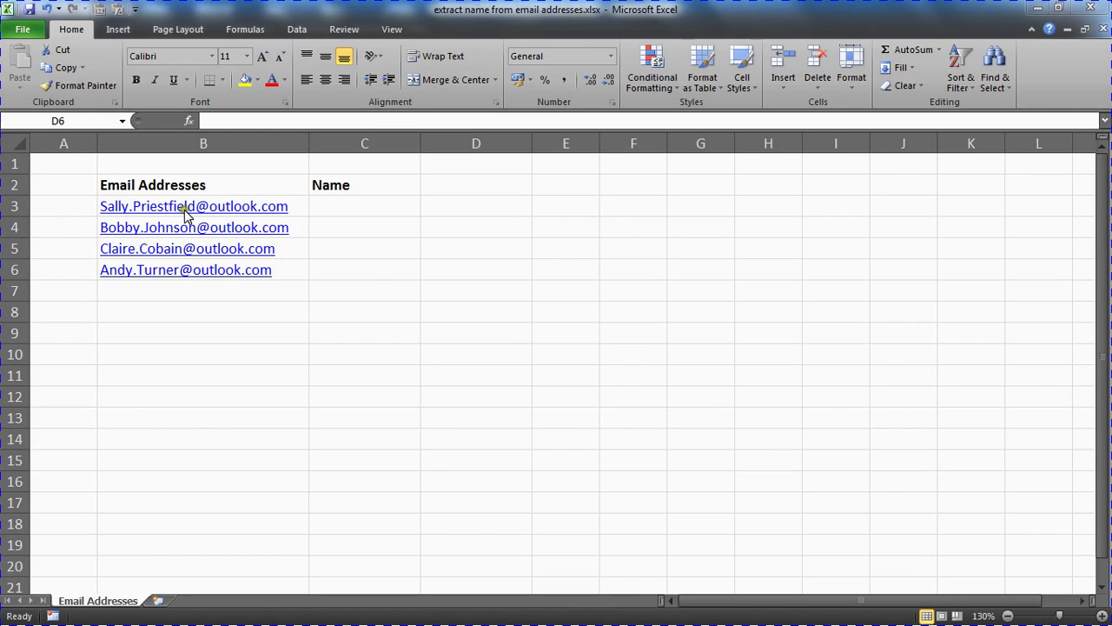
In C3, begin the formula =LEFT(B3,FIND to take the left part of the email
{"action": "left_click", "coordinate": [373, 210]}
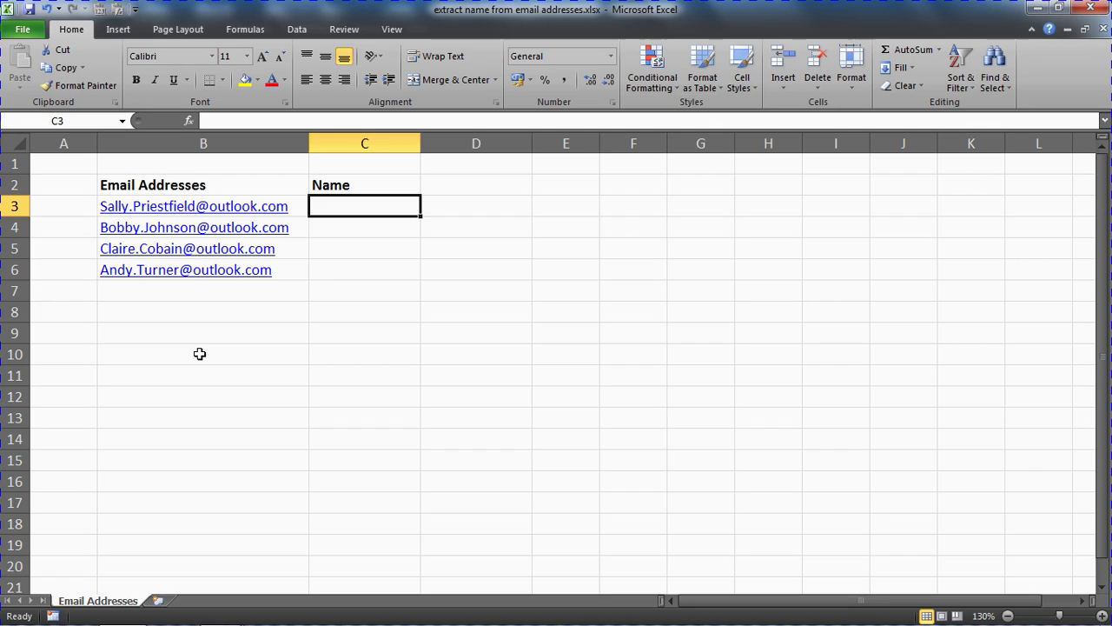
{"action": "left_click", "coordinate": [402, 236]}
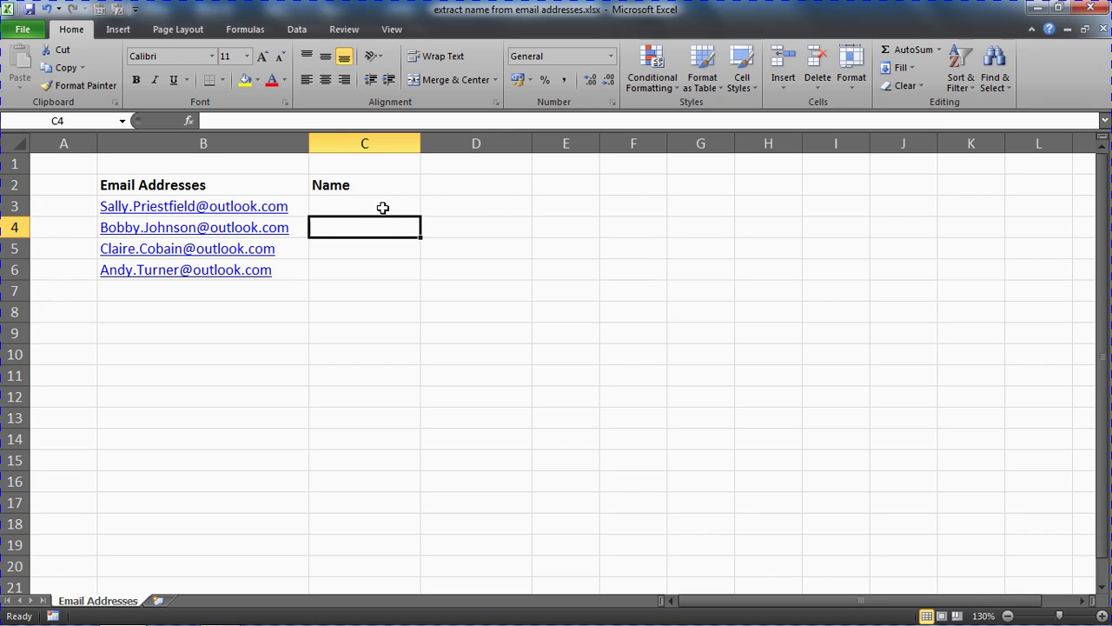
{"action": "left_click", "coordinate": [383, 207]}
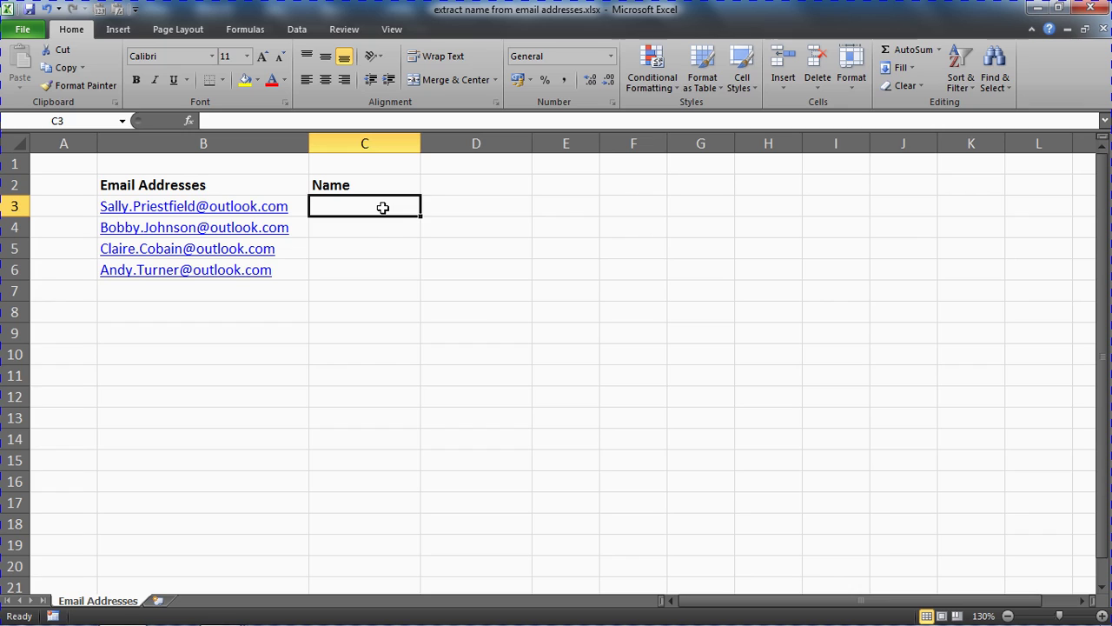
{"action": "type", "text": "=left"}
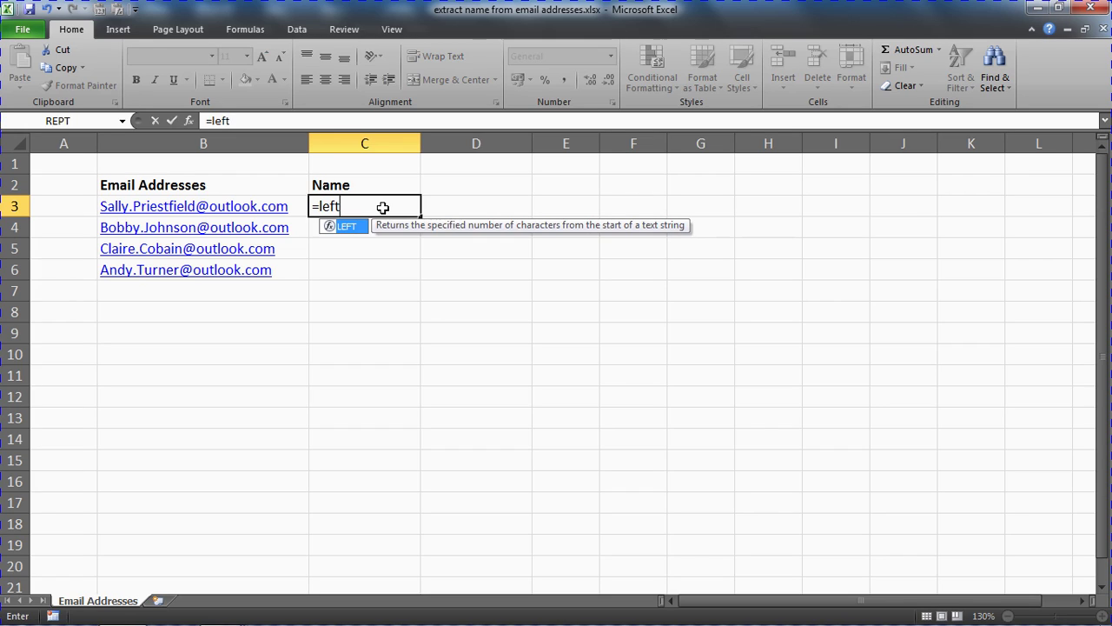
{"action": "type", "text": "("}
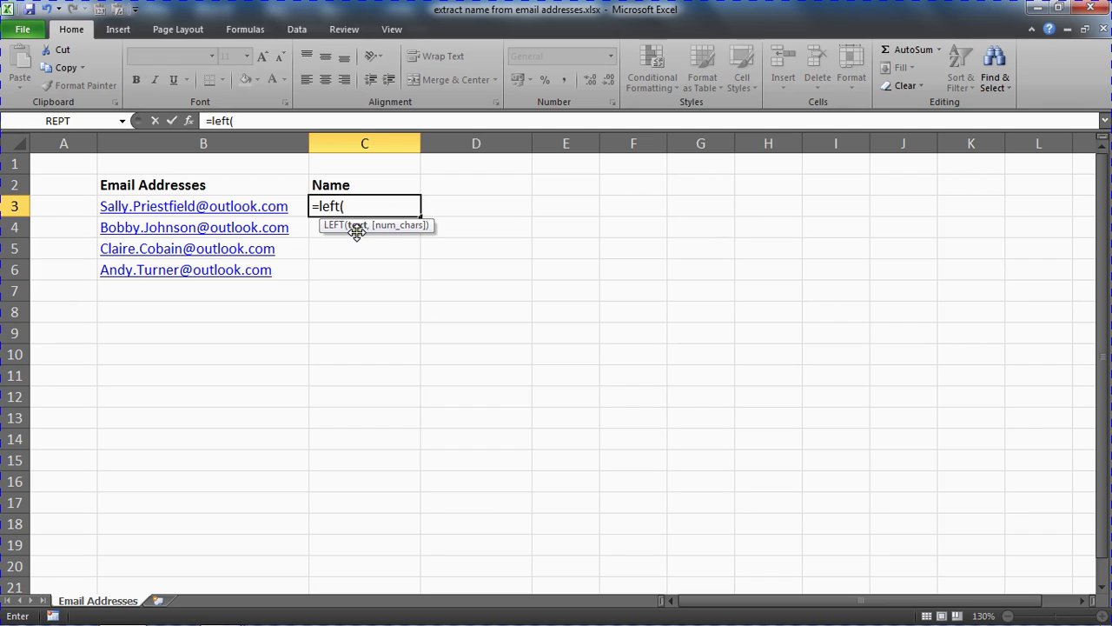
{"action": "key", "text": "Left"}
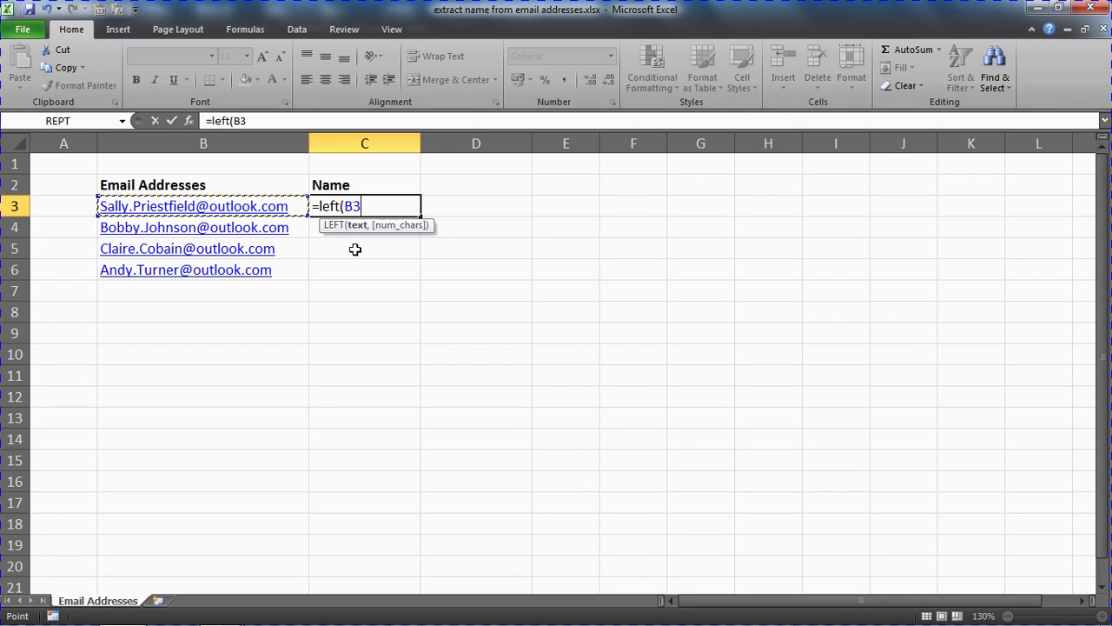
{"action": "type", "text": ","}
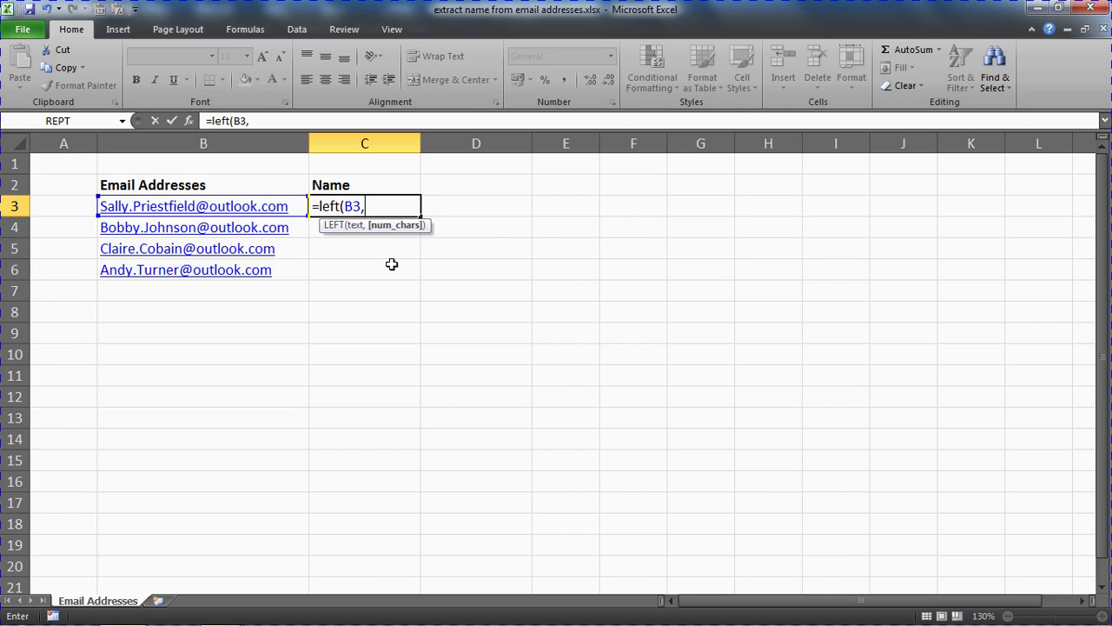
{"action": "type", "text": "find"}
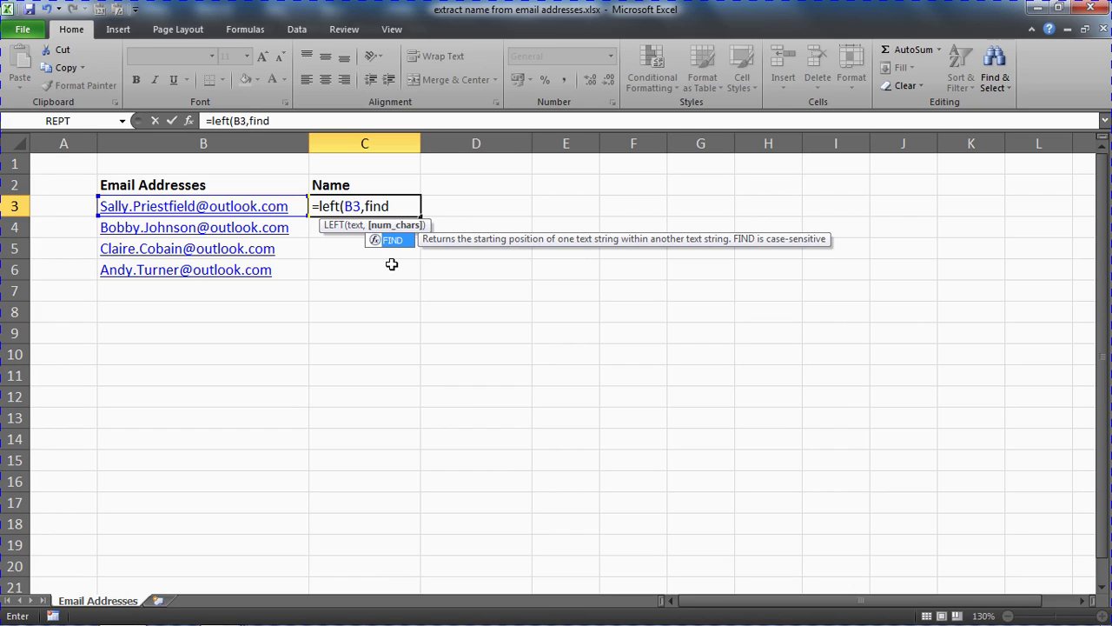
{"action": "type", "text": "("}
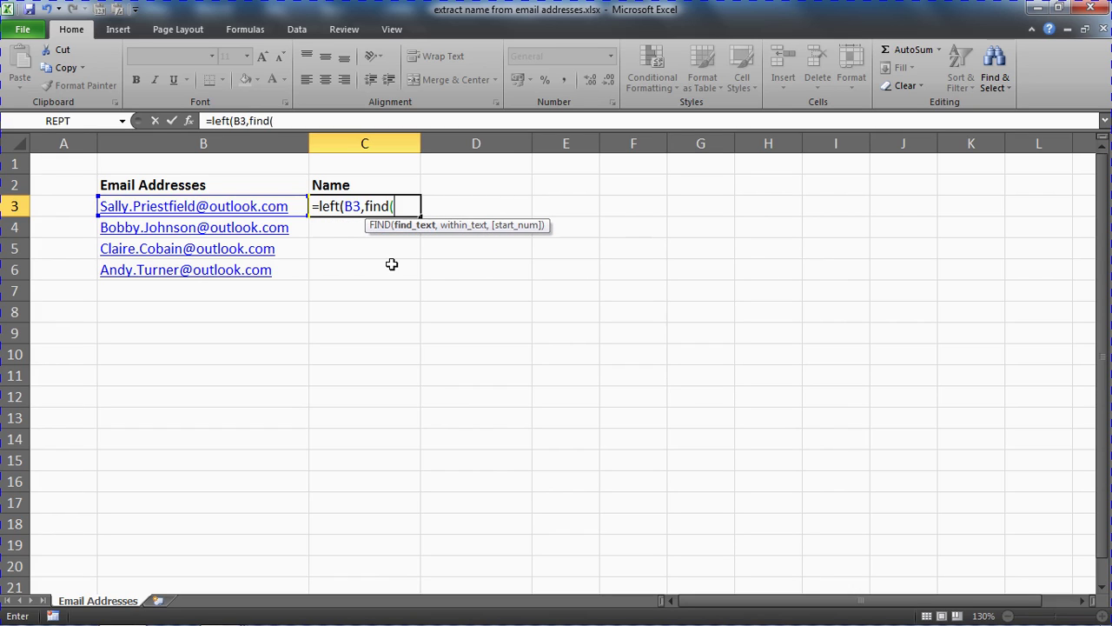
{"action": "type", "text": "\"@\""}
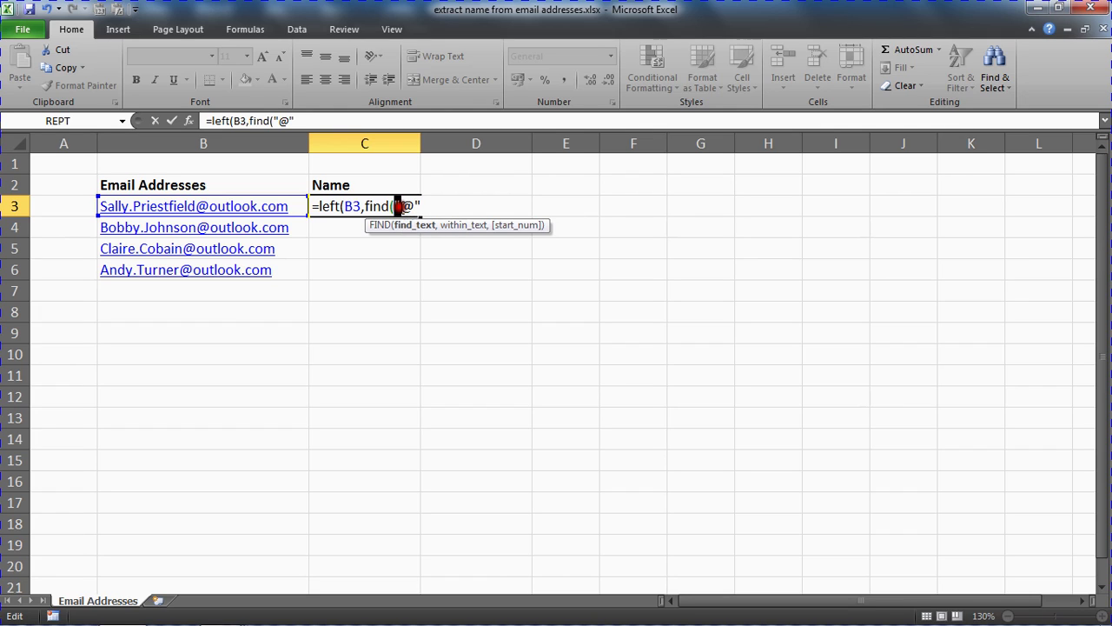
{"action": "left_click_drag", "start_coordinate": [394, 206], "coordinate": [401, 206]}
{"action": "left_click", "coordinate": [420, 206]}
{"action": "type", "text": ","}
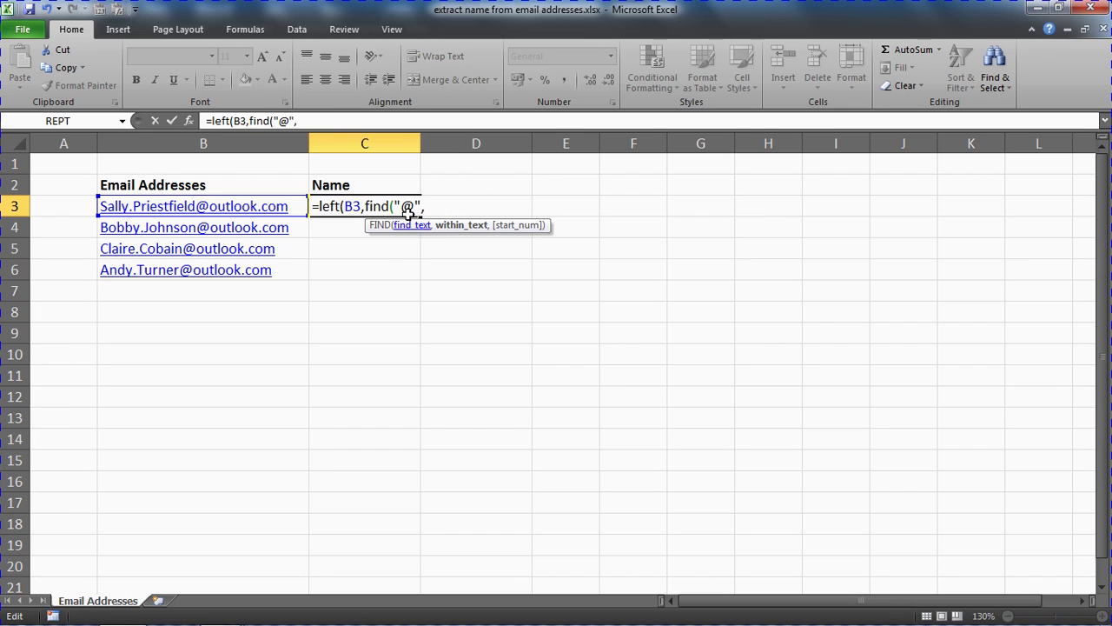
{"action": "type", "text": "B3"}
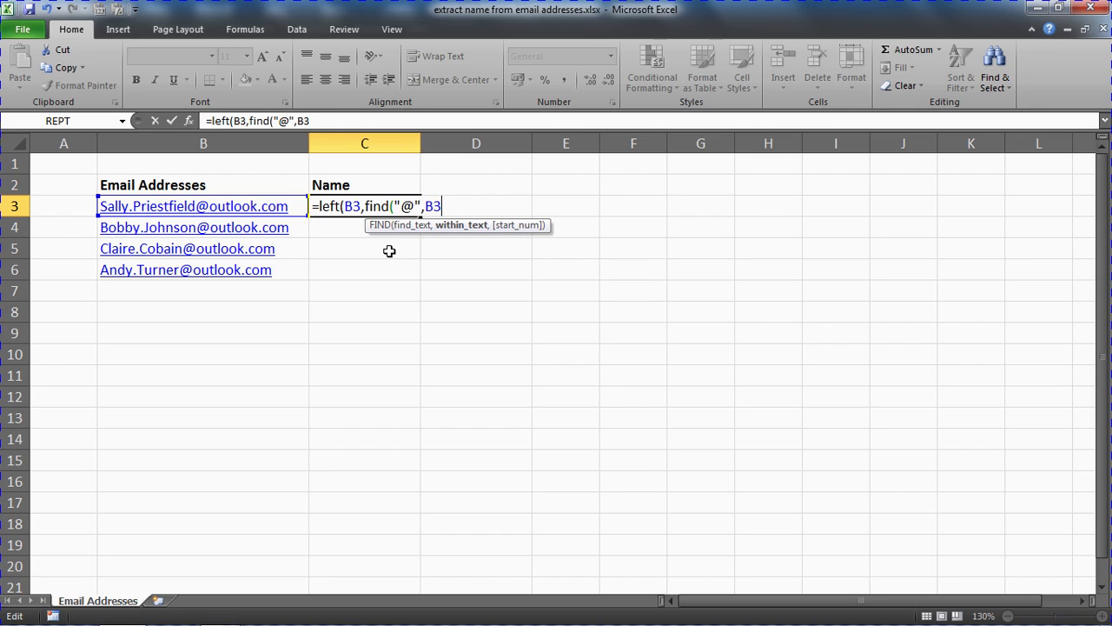
{"action": "type", "text": ","}
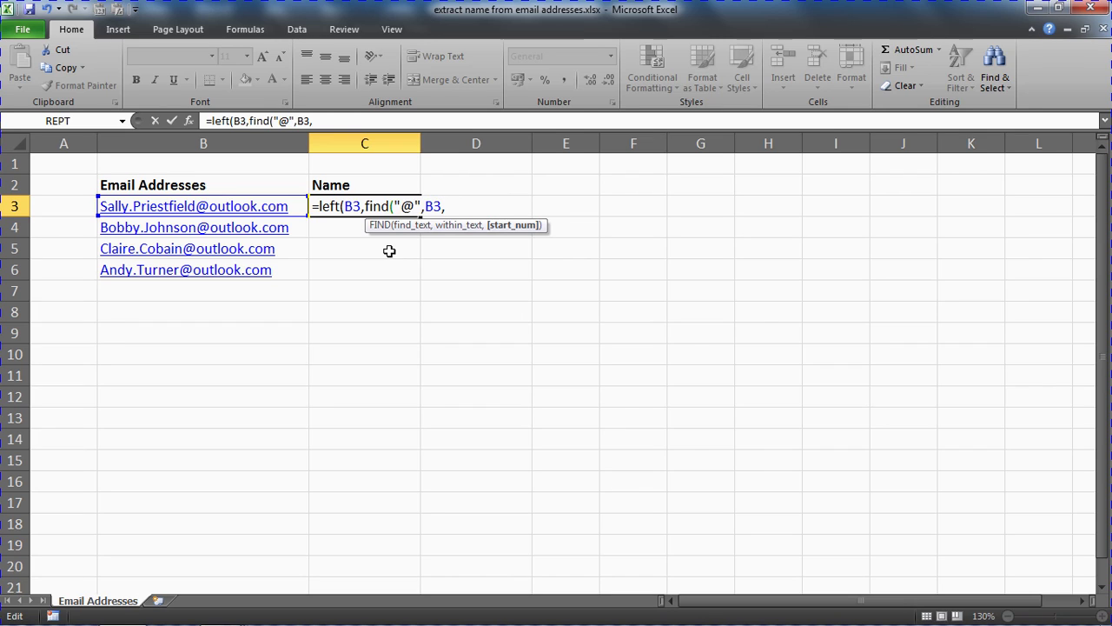
{"action": "type", "text": "1"}
{"action": "left_click", "coordinate": [457, 206]}
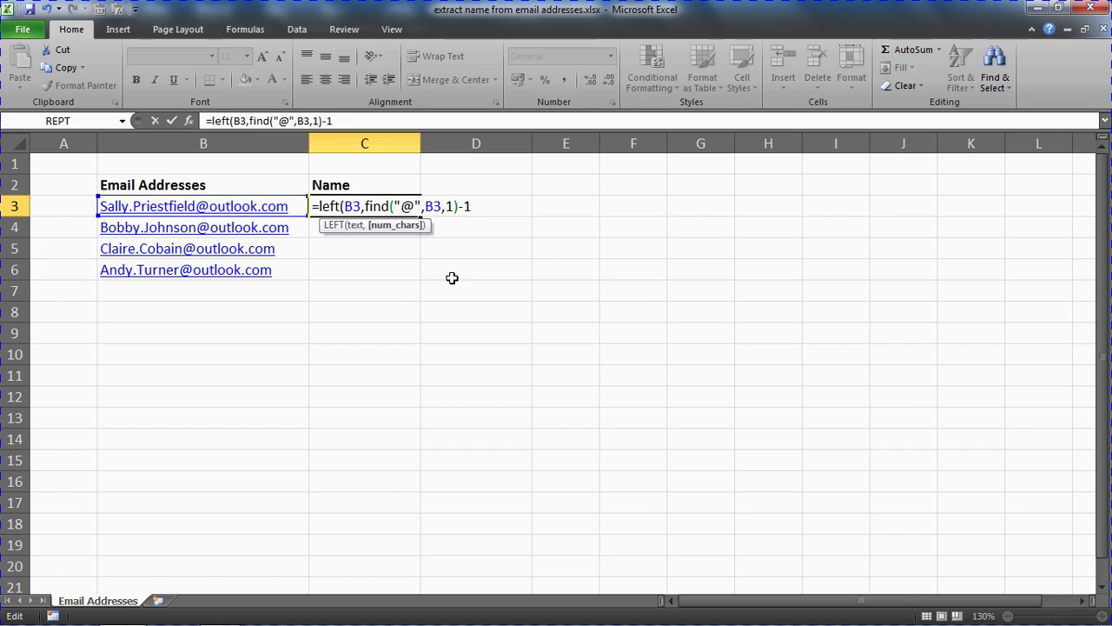
{"action": "type", "text": ")"}
{"action": "key", "text": "Return"}
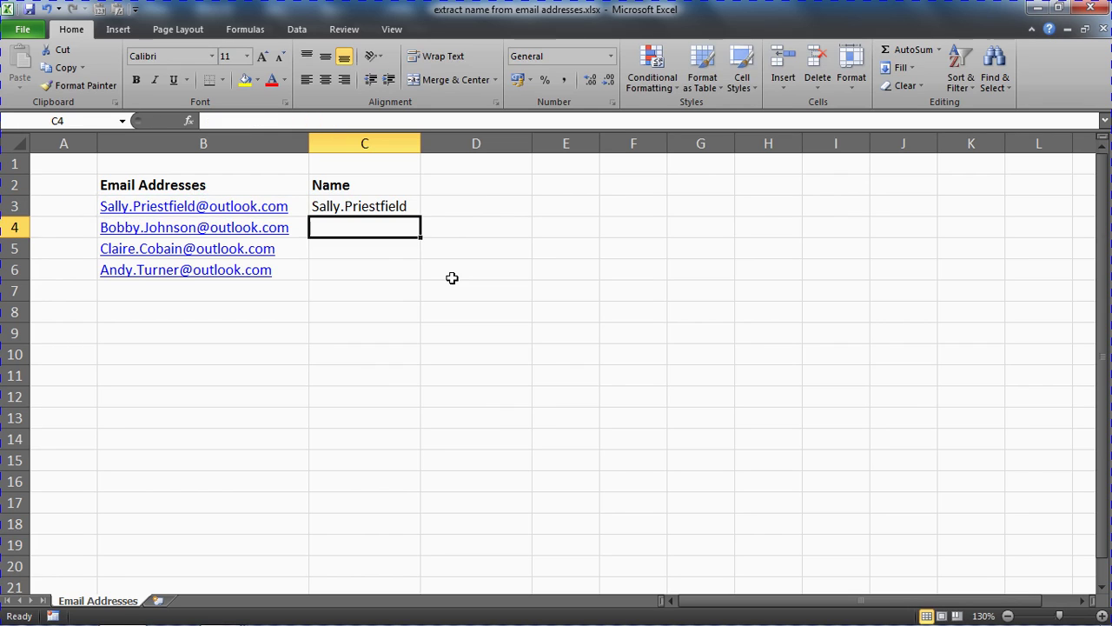
{"action": "left_click", "coordinate": [406, 209]}
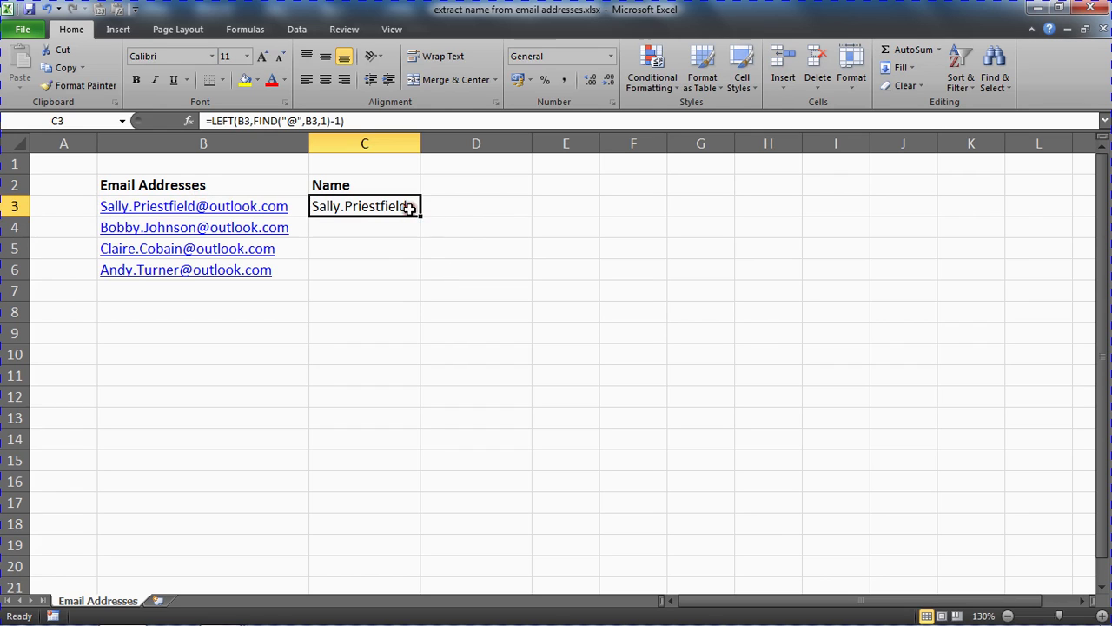
{"action": "left_click_drag", "start_coordinate": [421, 216], "coordinate": [434, 286]}
{"action": "left_click", "coordinate": [444, 271]}
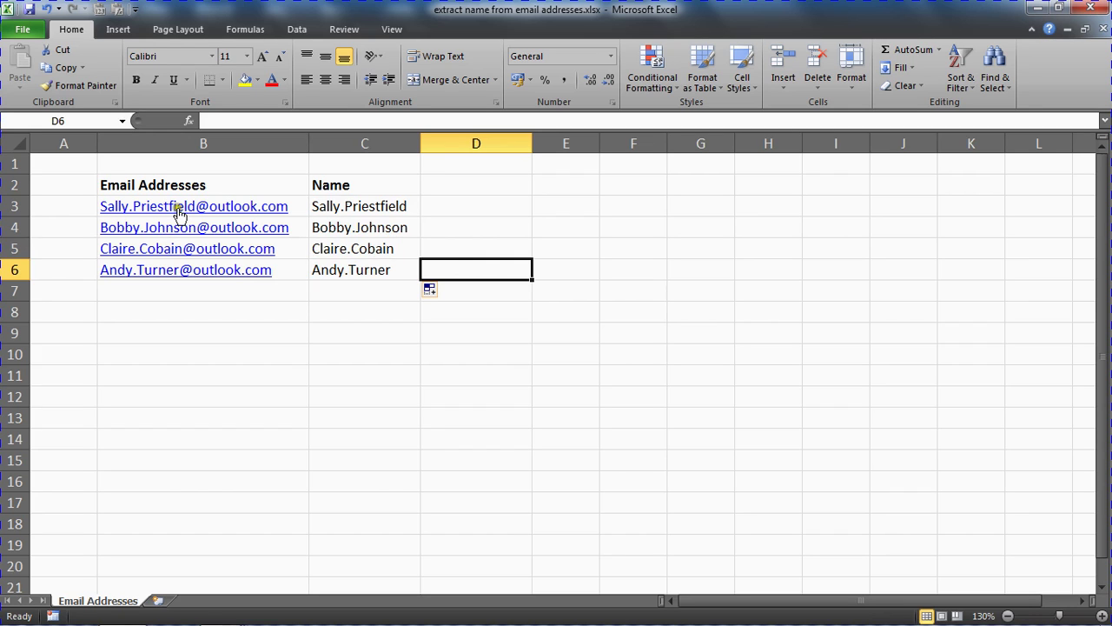
{"action": "double_click", "coordinate": [347, 207]}
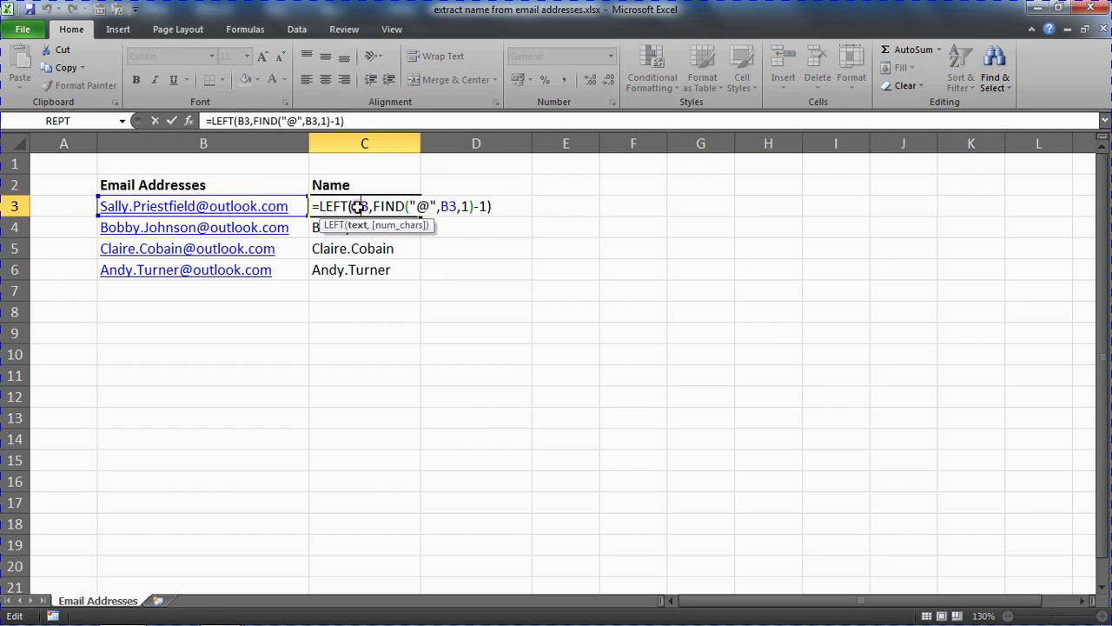
{"action": "left_click_drag", "start_coordinate": [373, 206], "coordinate": [475, 201]}
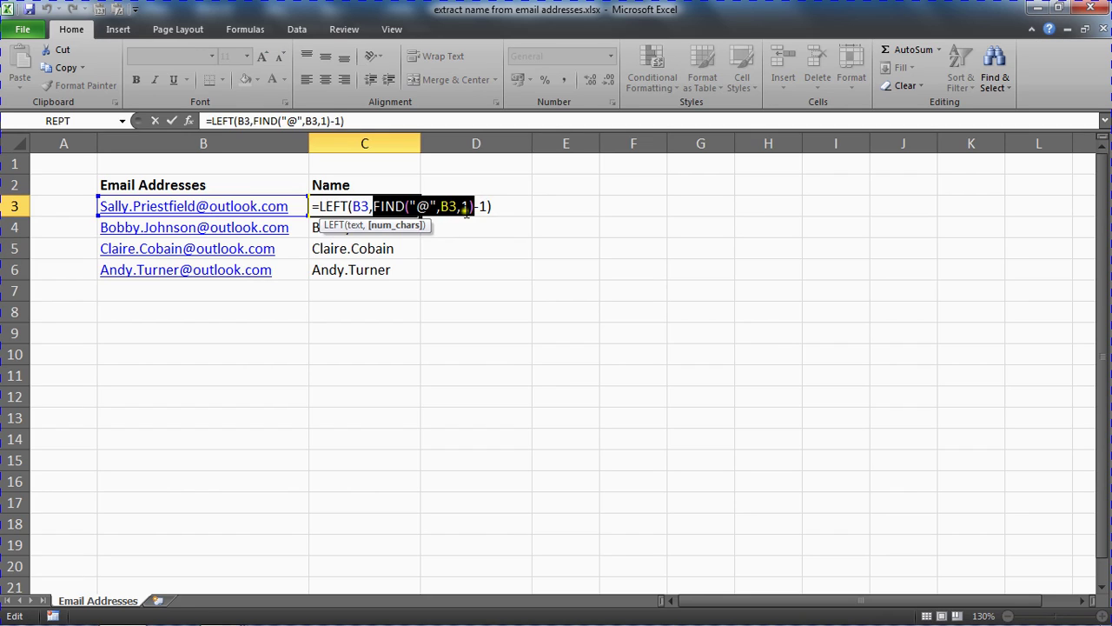
{"action": "left_click_drag", "start_coordinate": [474, 207], "coordinate": [489, 207]}
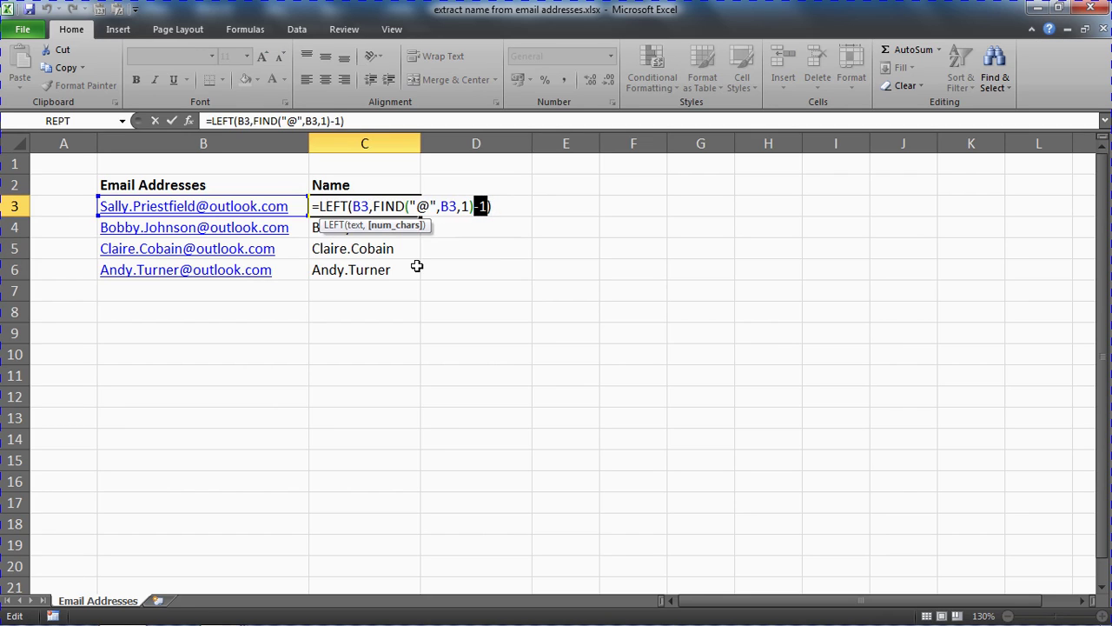
{"action": "key", "text": "Return"}
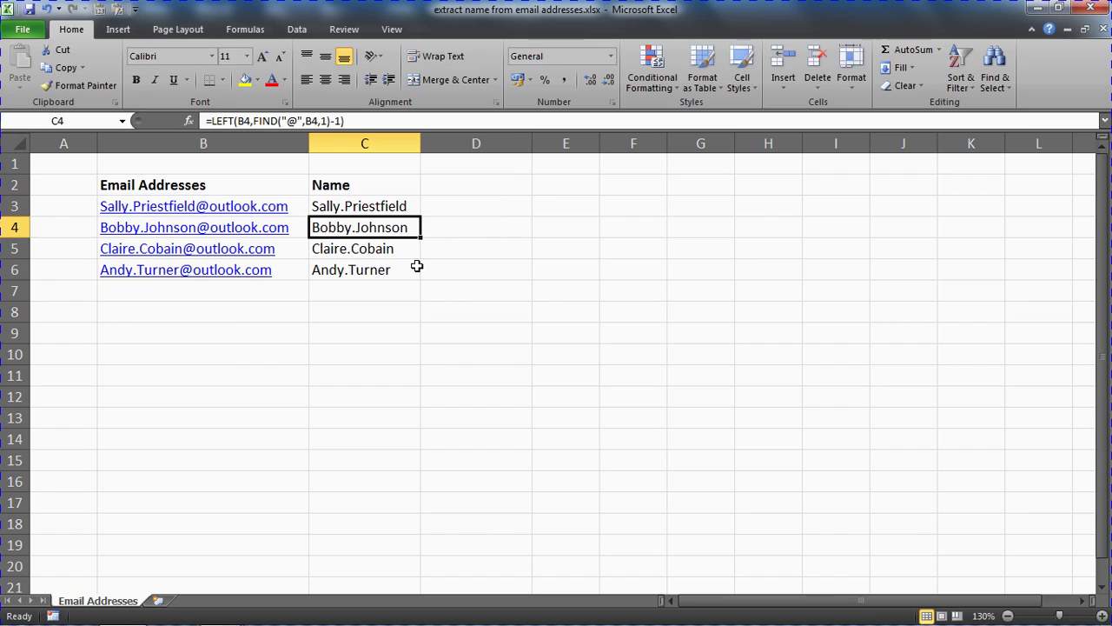
{"action": "double_click", "coordinate": [388, 206]}
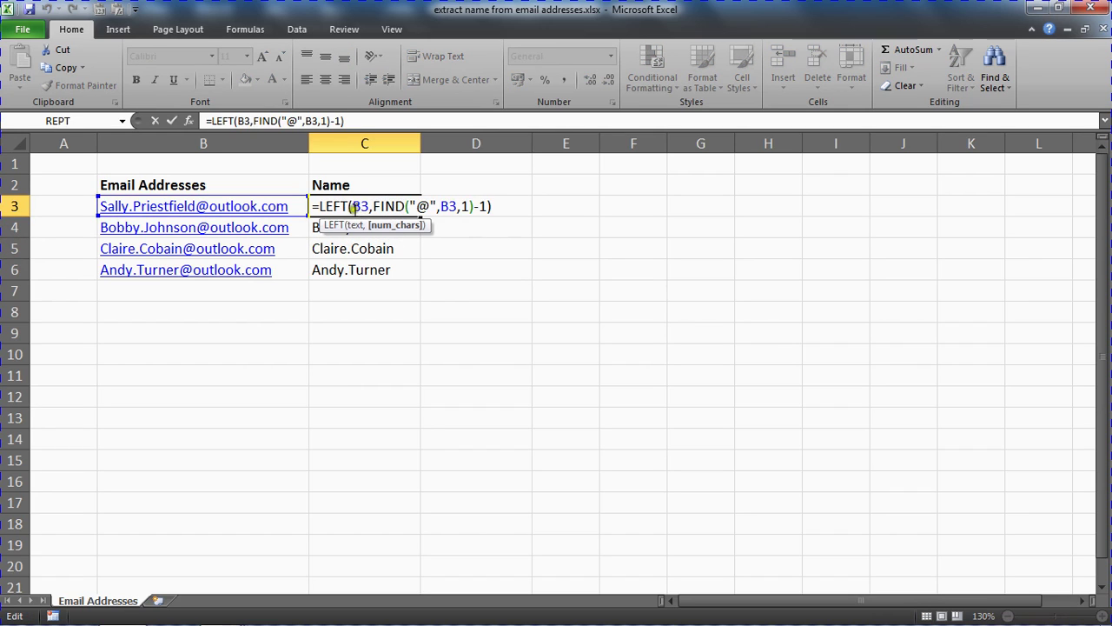
Wrap C3's LEFT formula in SUBSTITUTE, replacing "." with " "
{"action": "left_click", "coordinate": [316, 206]}
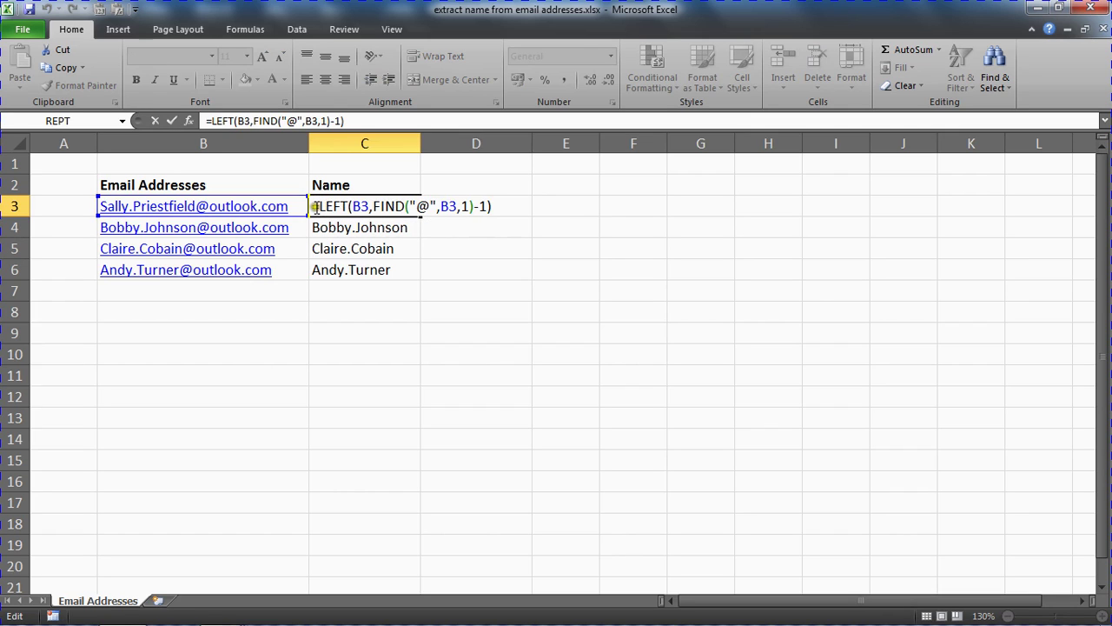
{"action": "type", "text": "substitu"}
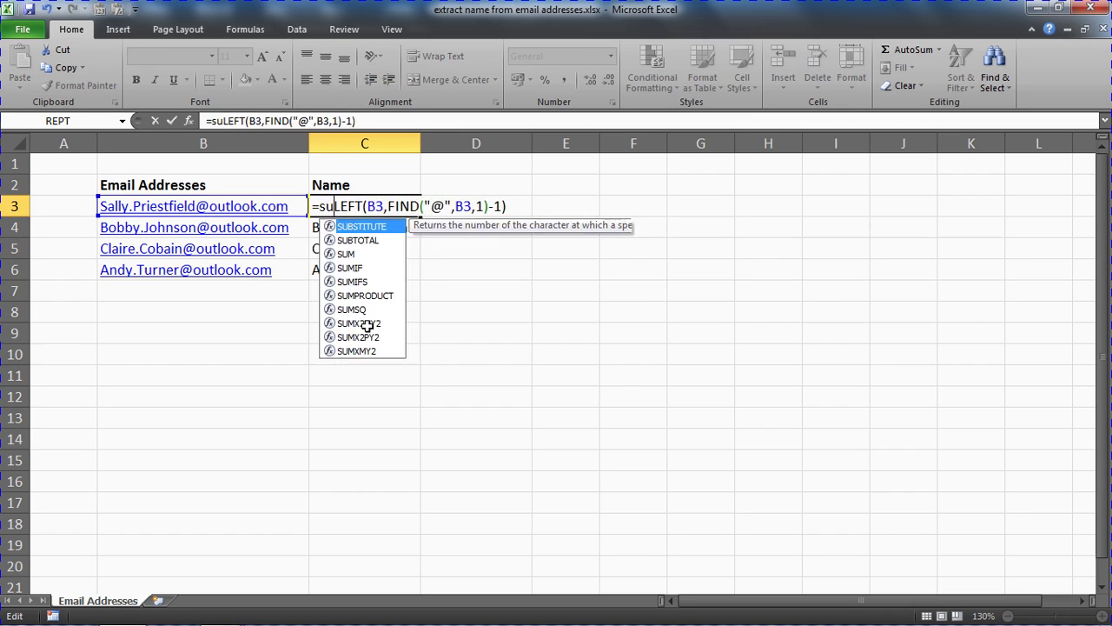
{"action": "type", "text": "te"}
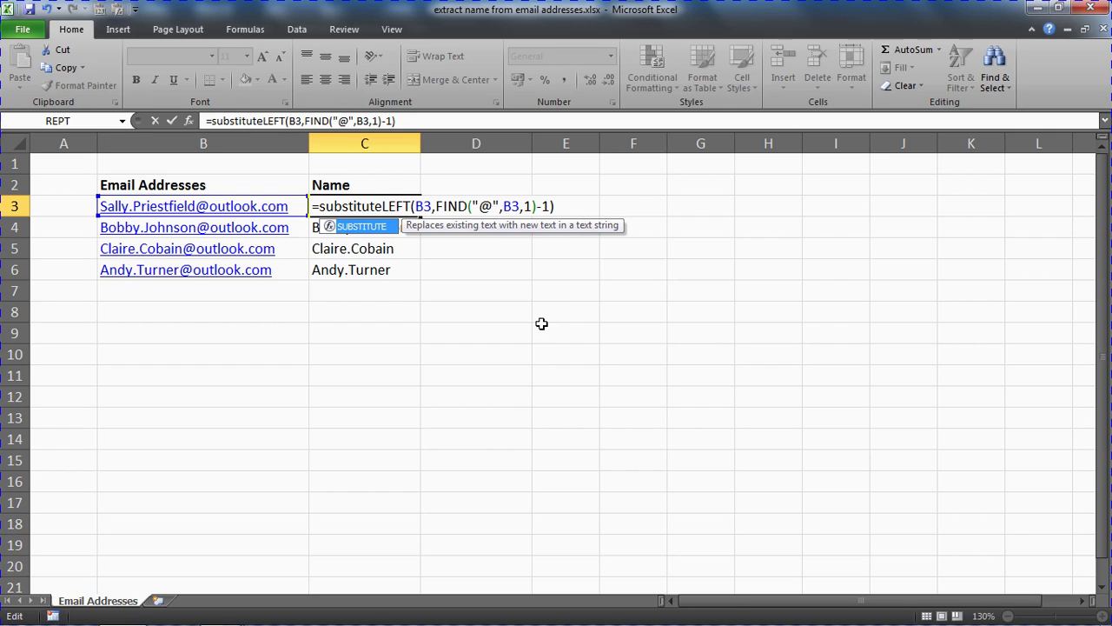
{"action": "type", "text": "("}
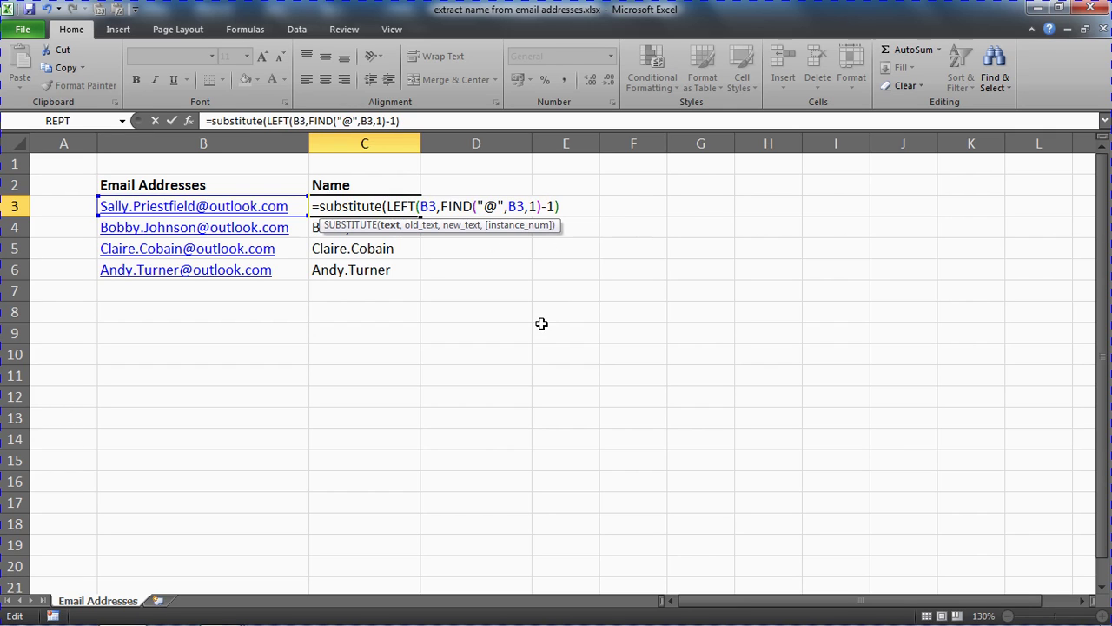
{"action": "left_click_drag", "start_coordinate": [387, 206], "coordinate": [569, 212]}
{"action": "left_click", "coordinate": [568, 212]}
{"action": "type", "text": ","}
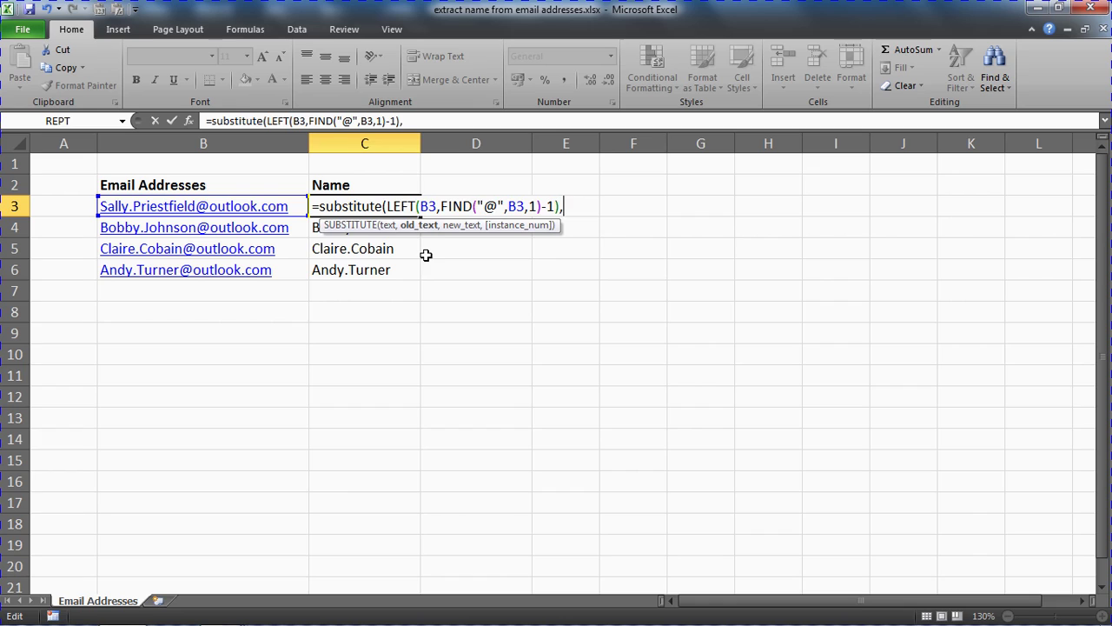
{"action": "type", "text": "\".\""}
{"action": "type", "text": ","}
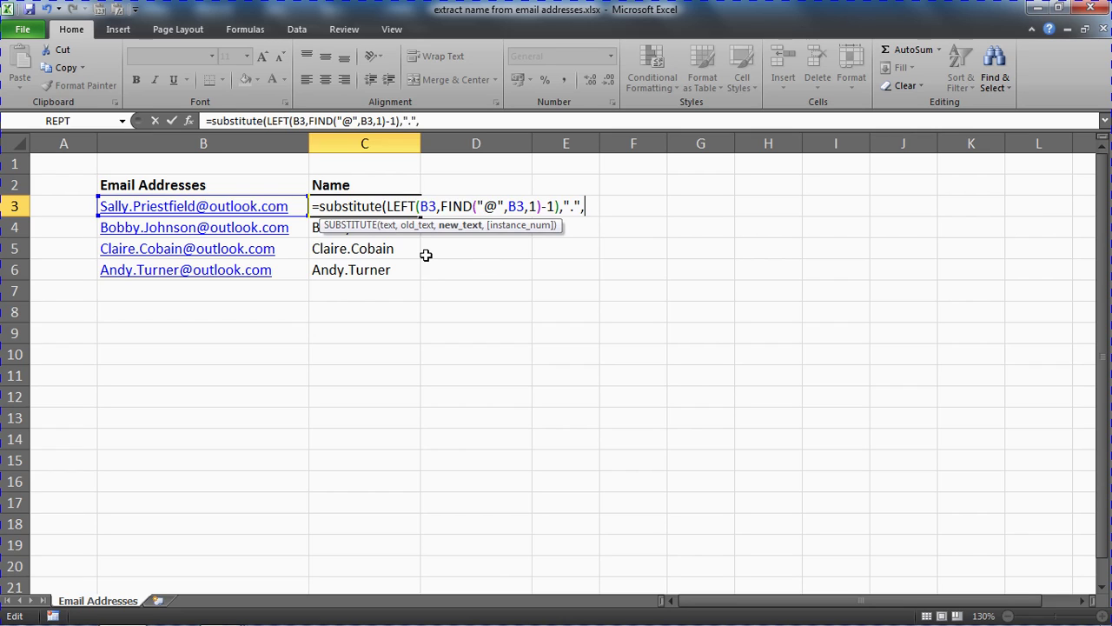
{"action": "type", "text": "\" \""}
Close and enter the SUBSTITUTE formula, then fill it from C3 down to C6
{"action": "type", "text": ")"}
{"action": "key", "text": "Return"}
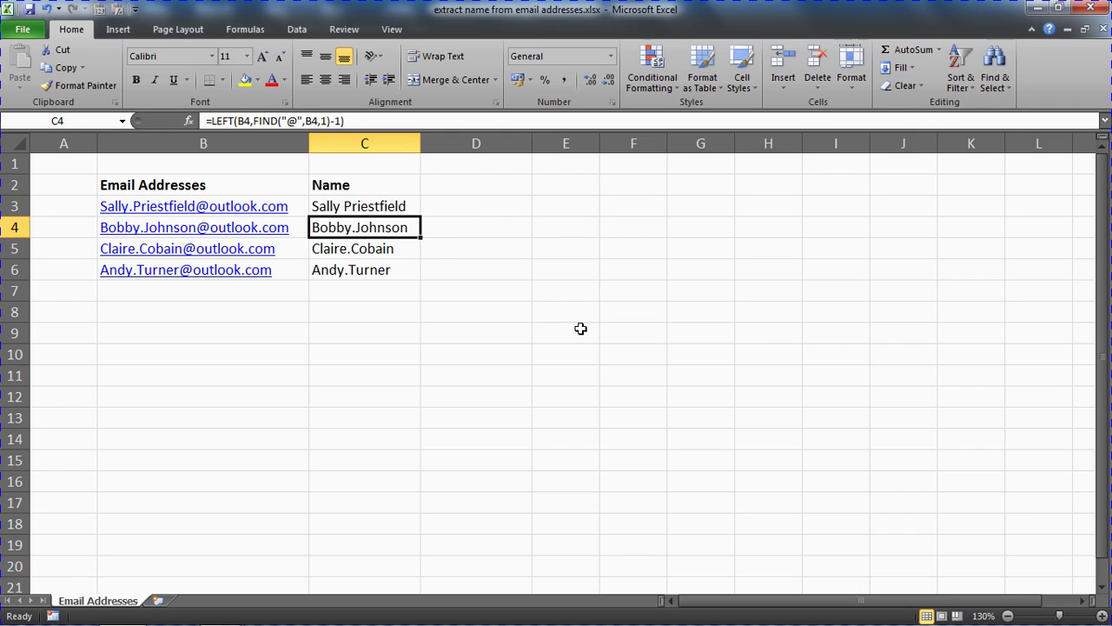
{"action": "left_click", "coordinate": [415, 207]}
{"action": "left_click_drag", "start_coordinate": [420, 216], "coordinate": [414, 280]}
Review C3's SUBSTITUTE formula without changing it, then move to D3
{"action": "left_click", "coordinate": [372, 209]}
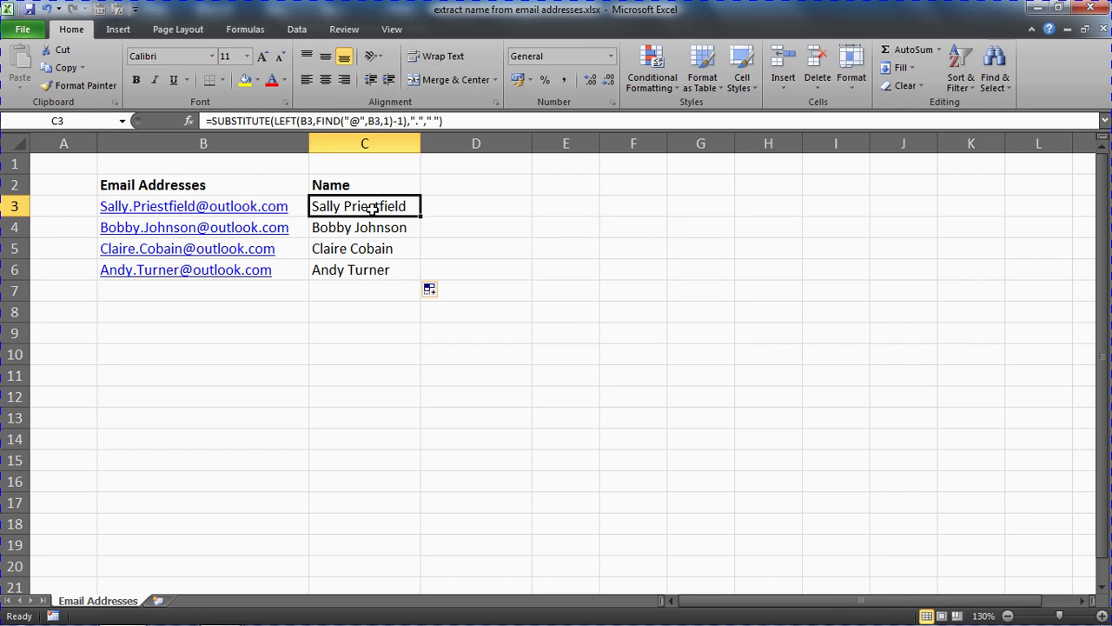
{"action": "double_click", "coordinate": [372, 207]}
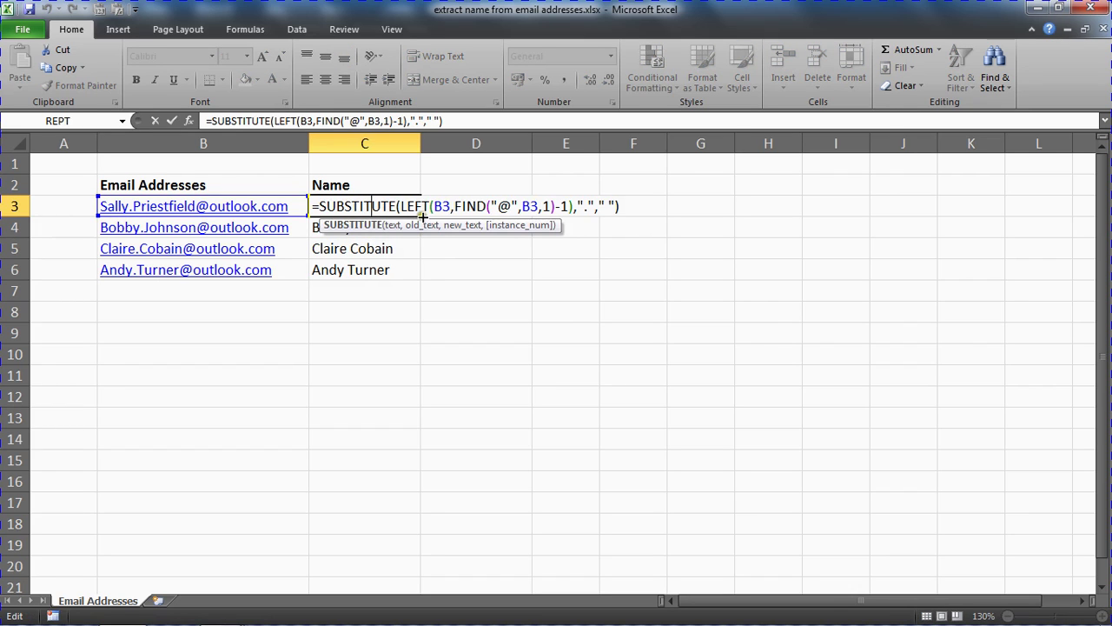
{"action": "left_click_drag", "start_coordinate": [601, 206], "coordinate": [605, 207]}
{"action": "key", "text": "Return"}
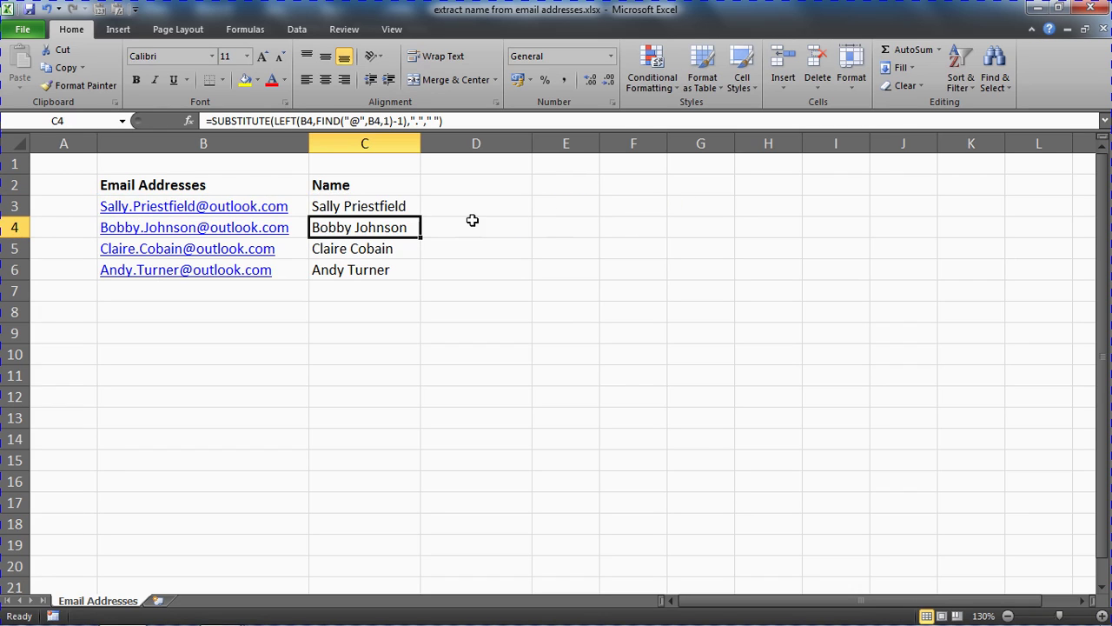
{"action": "left_click", "coordinate": [404, 209]}
{"action": "left_click", "coordinate": [442, 209]}
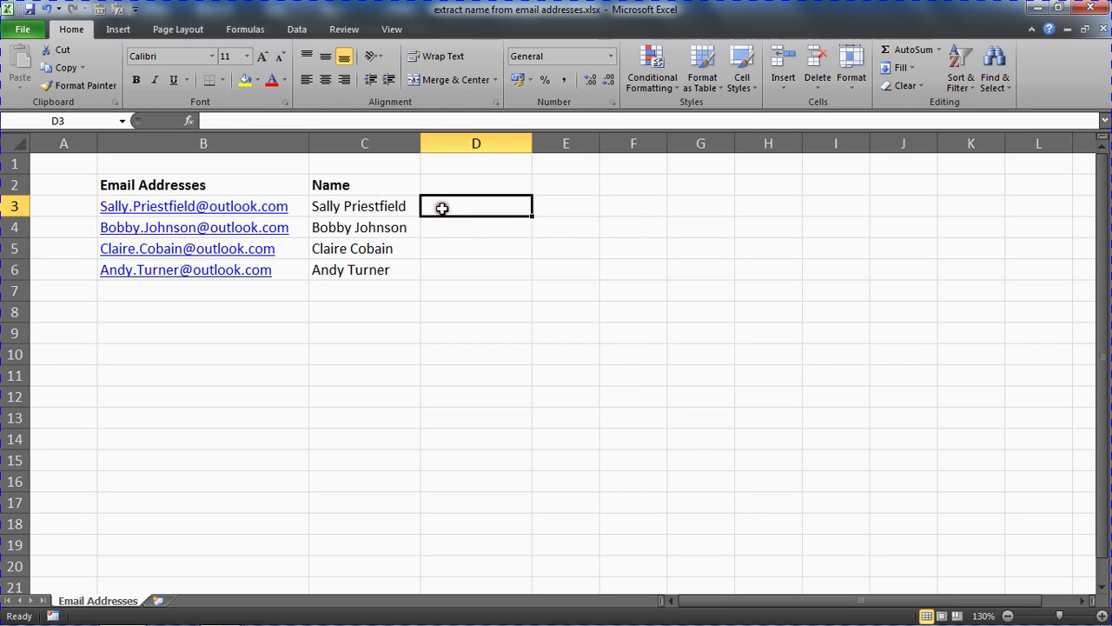